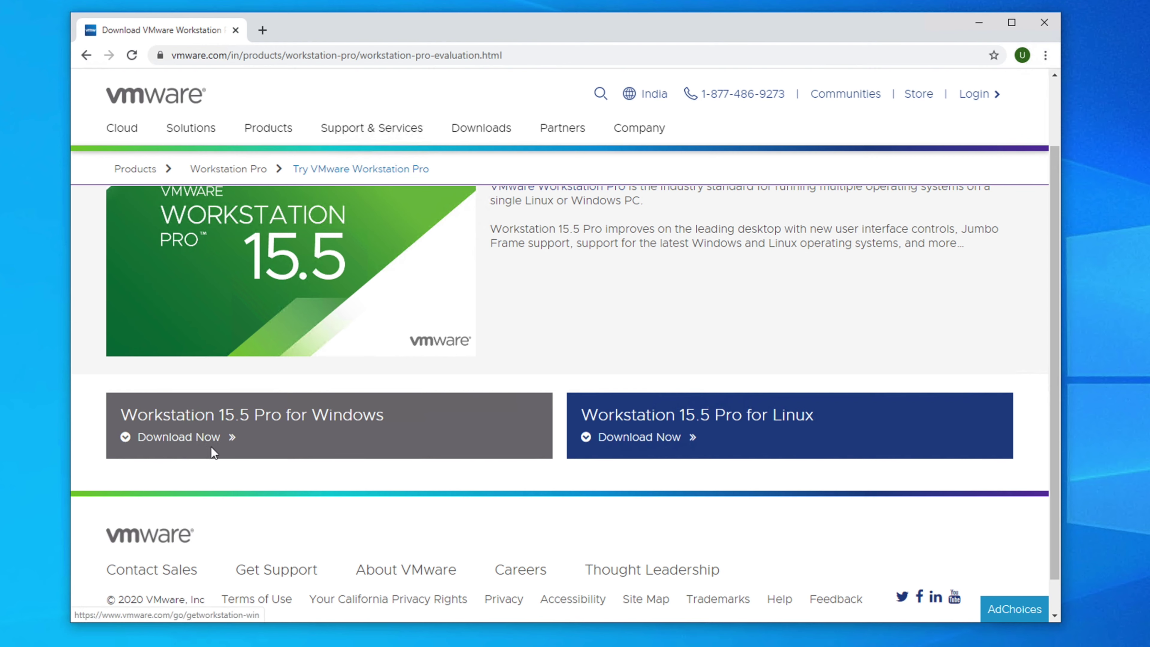
Download Workstation 15.5 Pro for Windows and select VMware-workstation-full-15.5.2-15785246.exe in the Downloads folder
click(177, 447)
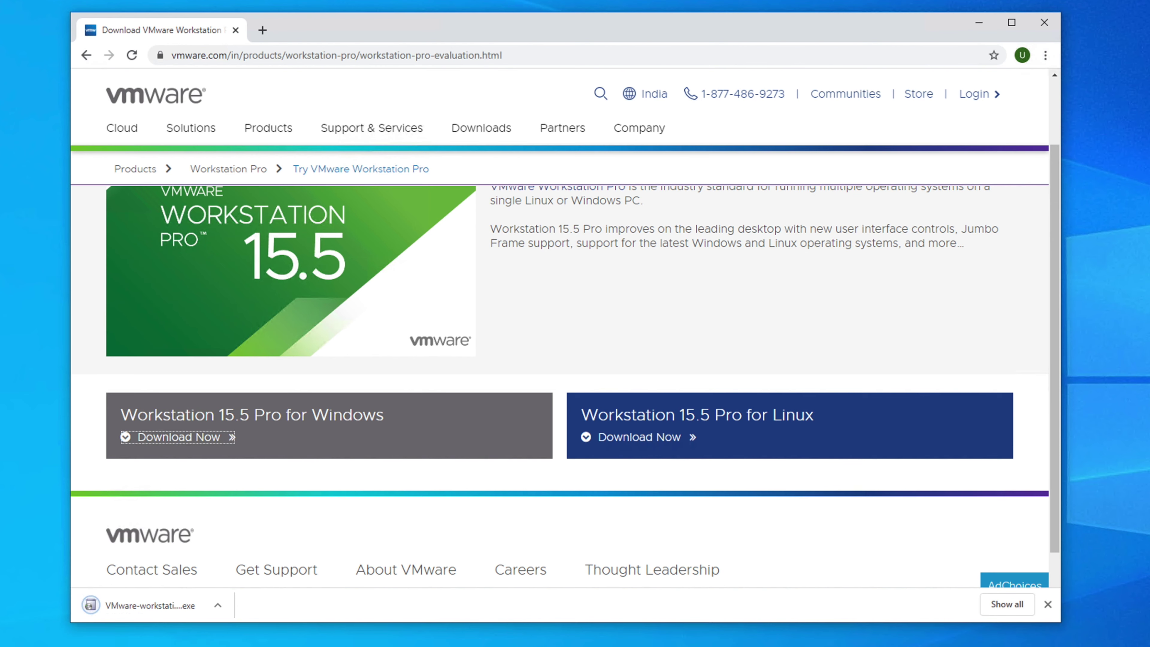
key(super+e)
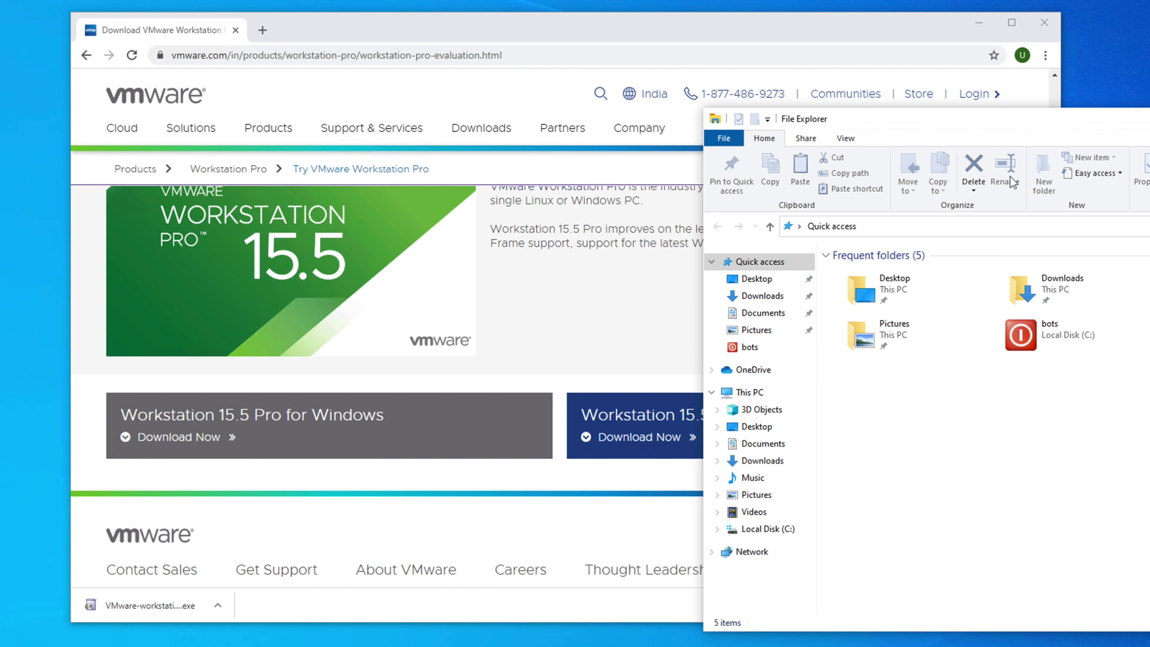
click(1032, 122)
drag(1034, 127, 657, 128)
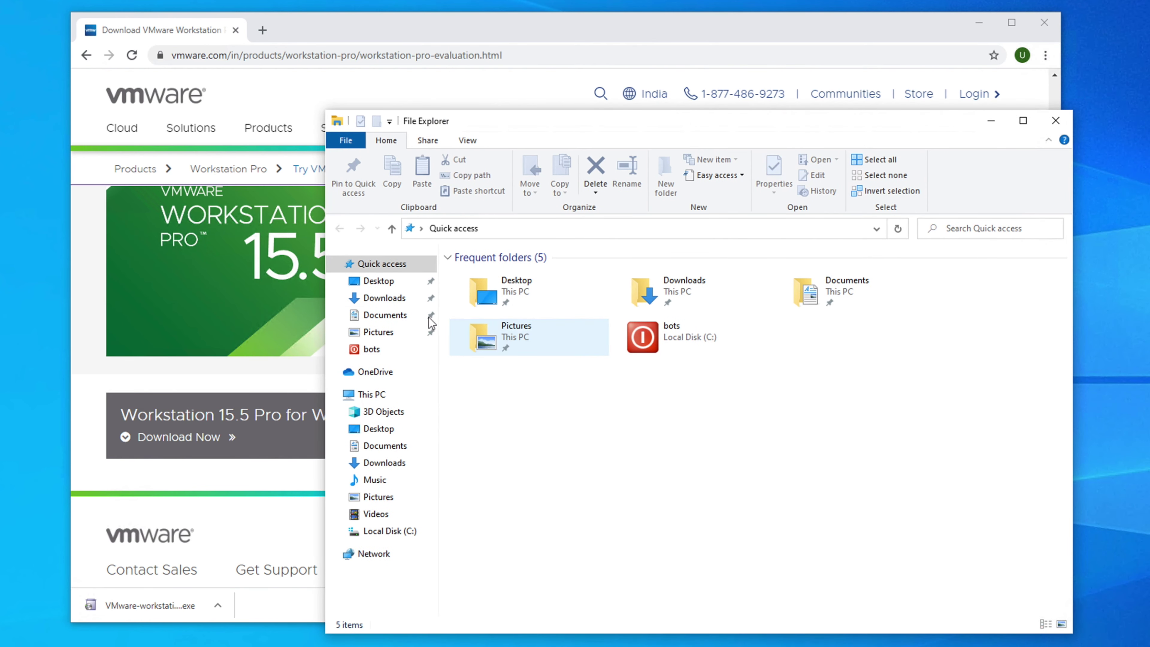
click(382, 297)
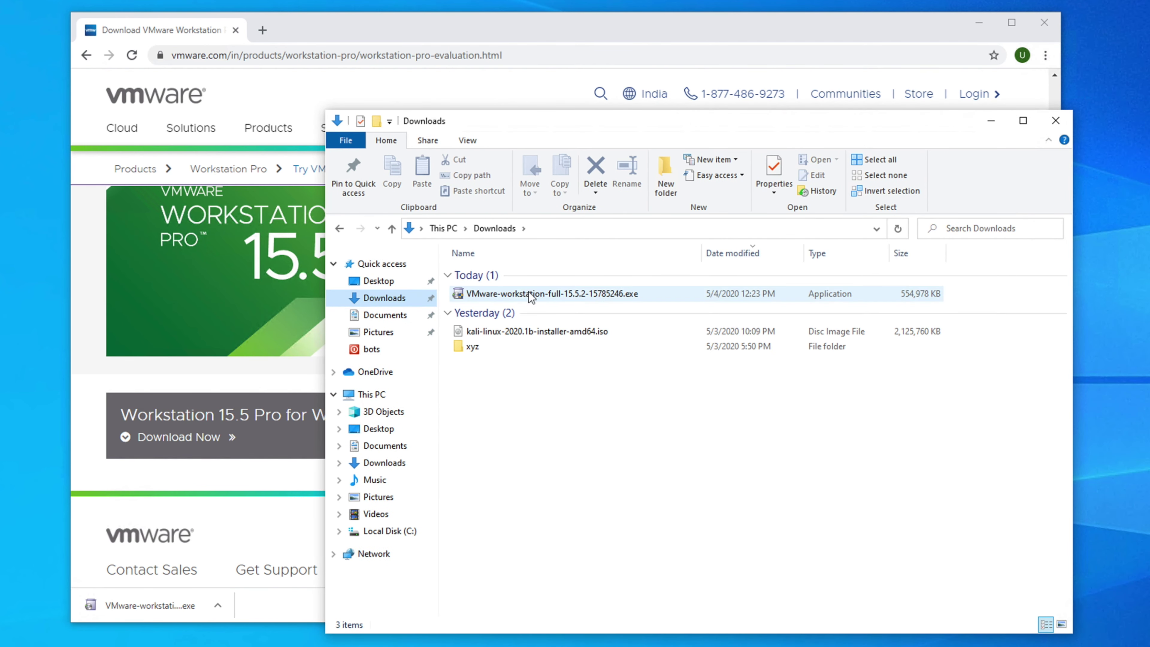
click(539, 295)
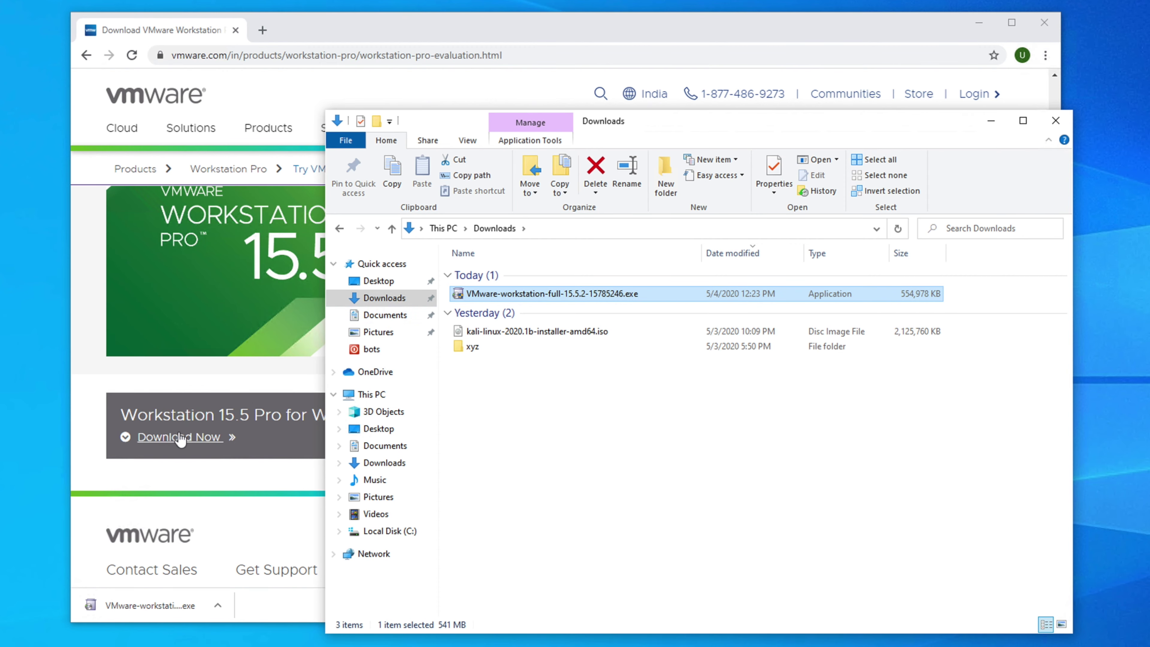
Minimize the browser window and reposition the Downloads window on the desktop
click(627, 25)
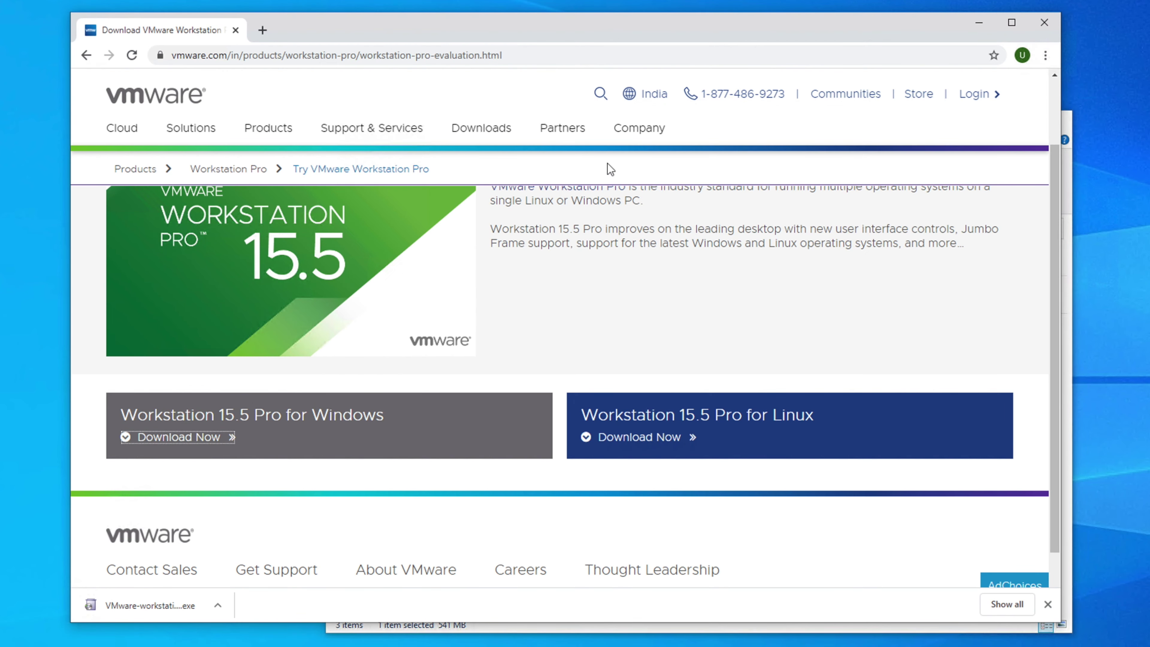
click(980, 23)
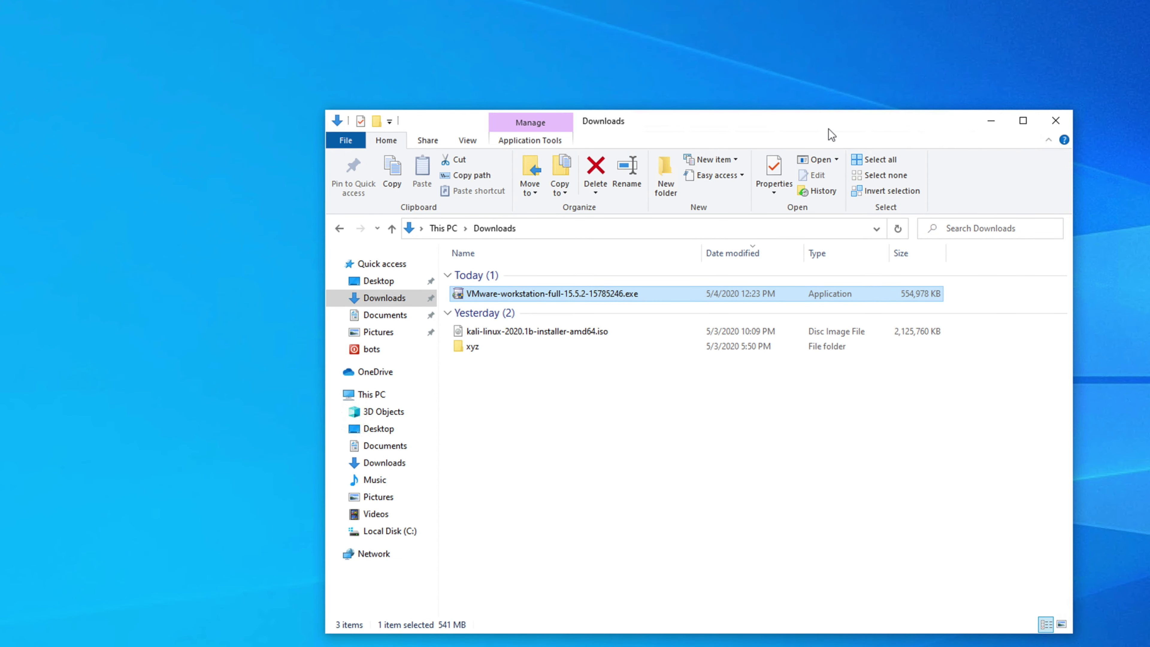
drag(754, 113, 678, 101)
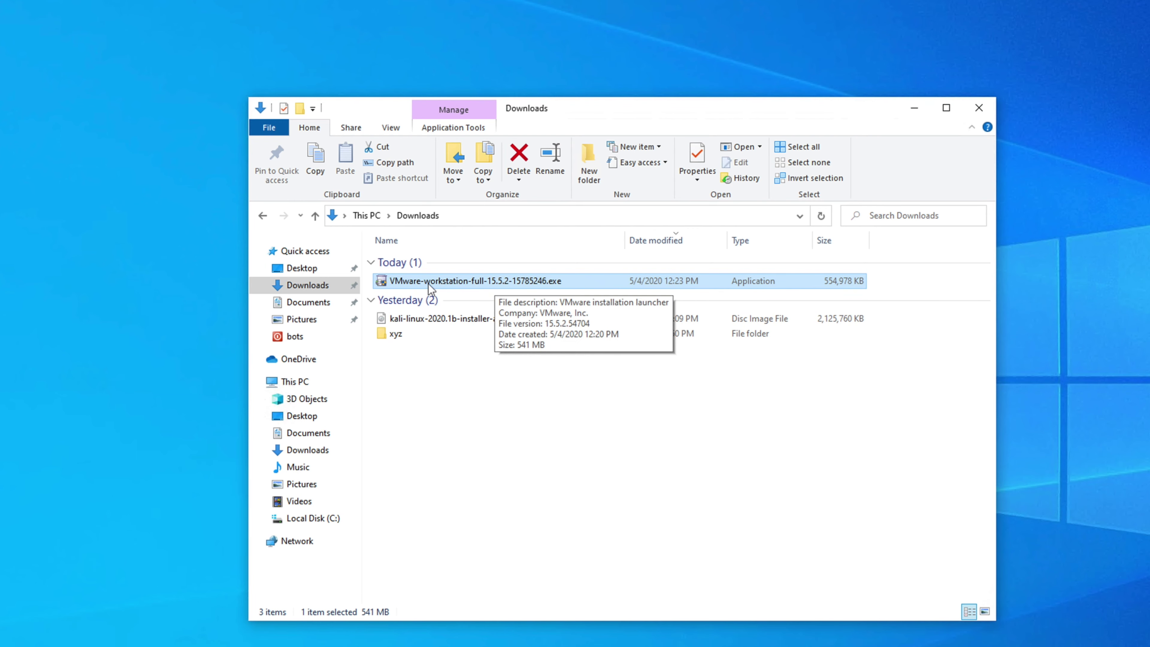
Launch the VMware Workstation installer, allow it to make changes to the device, and minimize the Downloads window
right_click(461, 283)
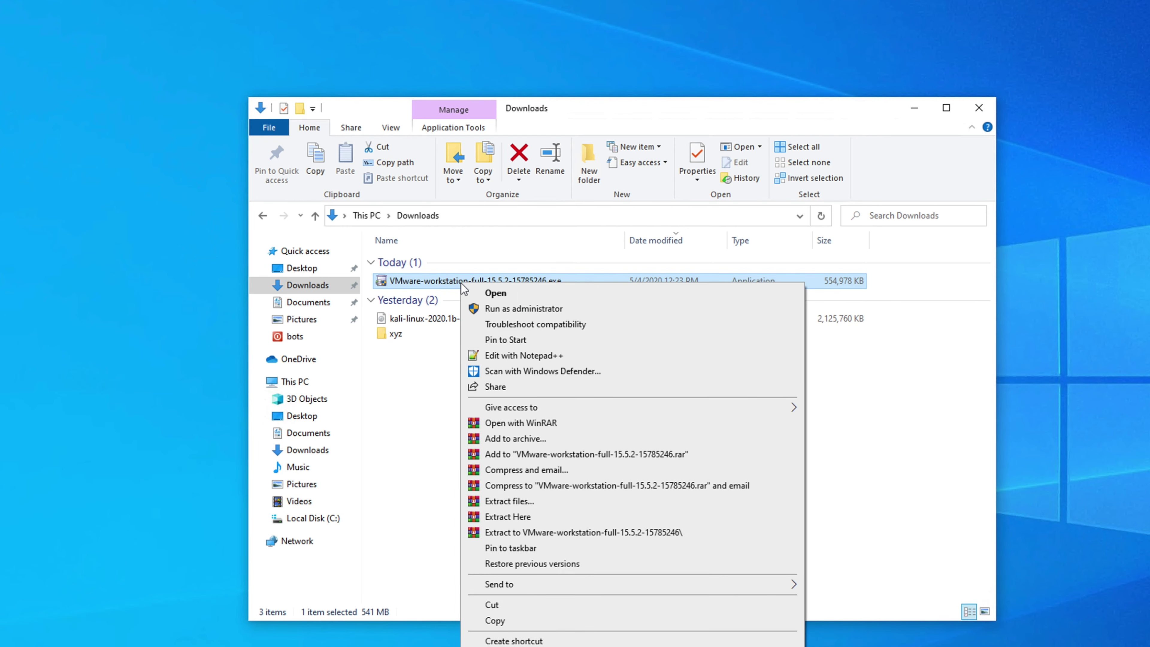
click(520, 299)
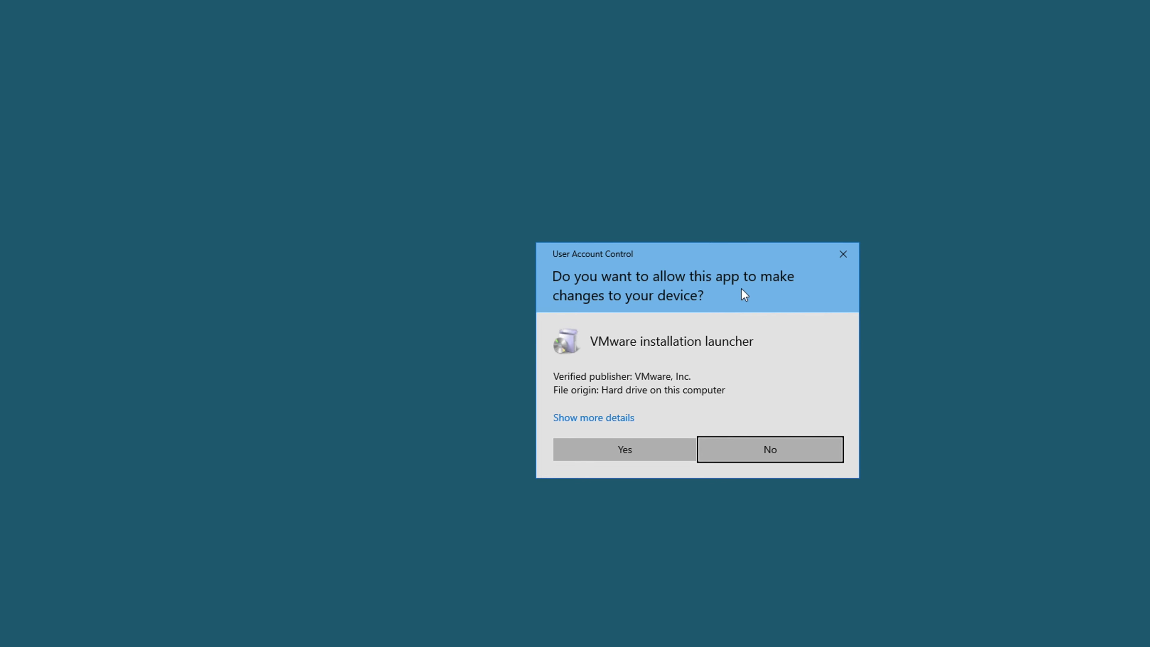
click(625, 448)
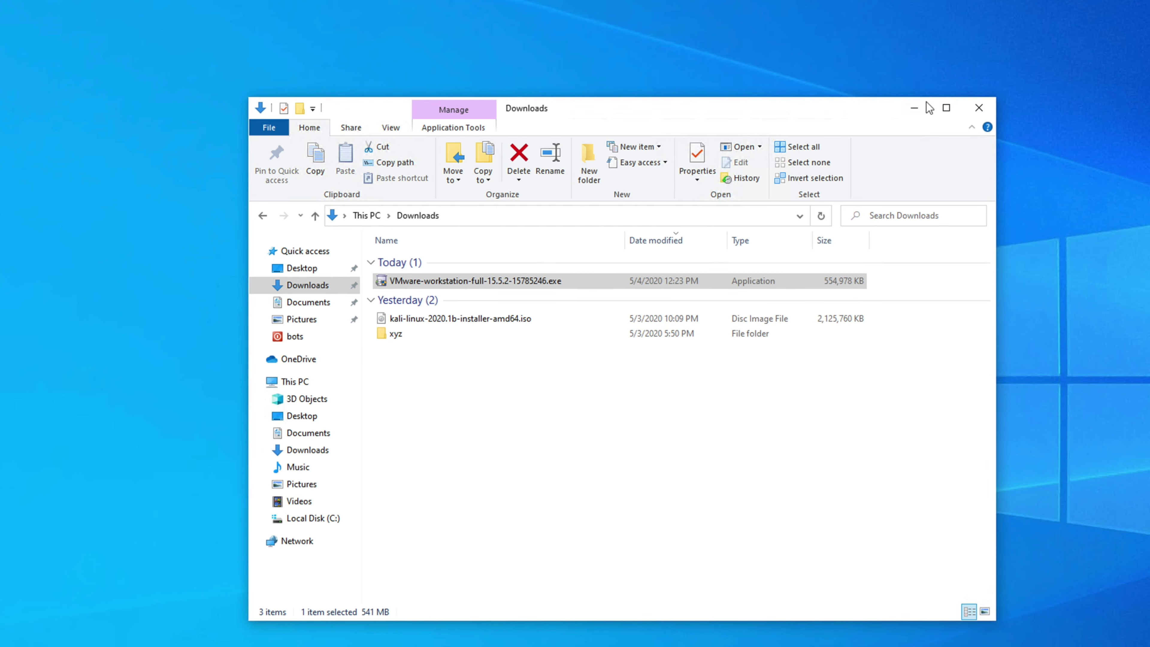
click(915, 109)
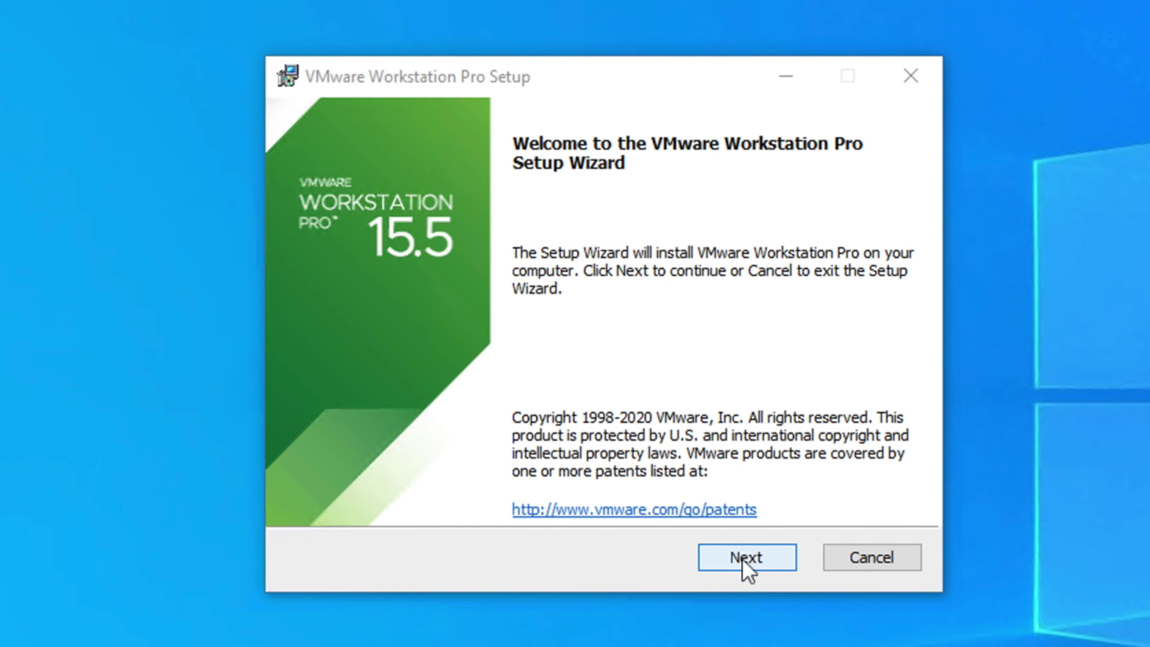
Start the setup wizard, go through the End-User License Agreement to its end, and accept its terms
click(754, 558)
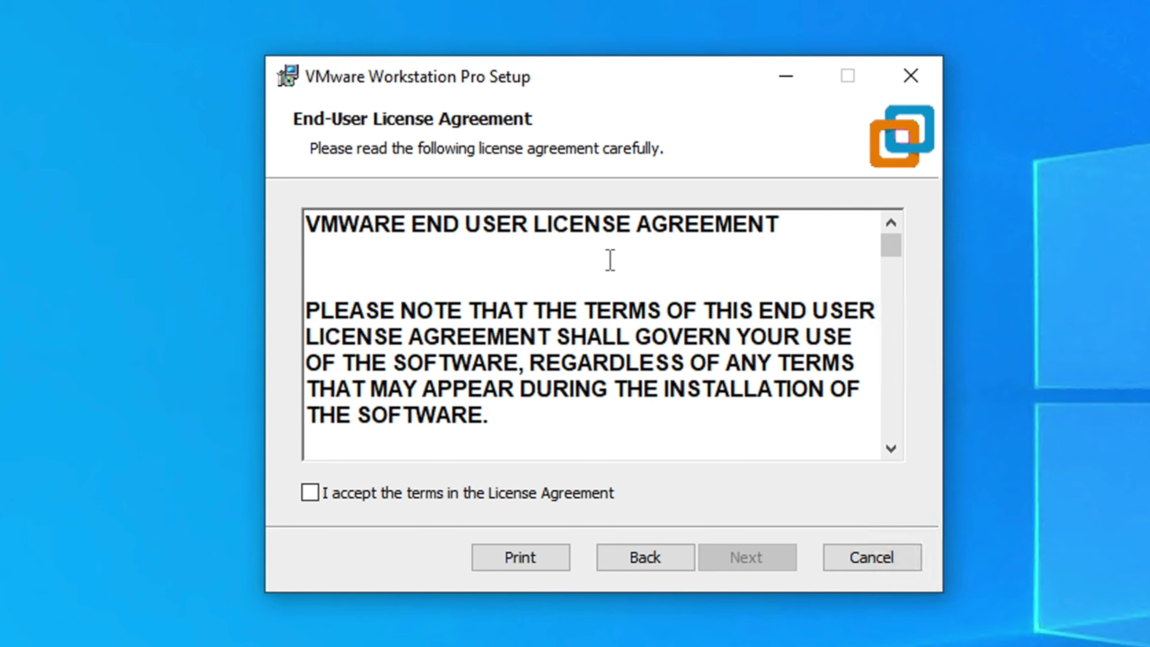
drag(889, 247, 892, 451)
drag(891, 344, 886, 198)
drag(890, 253, 874, 468)
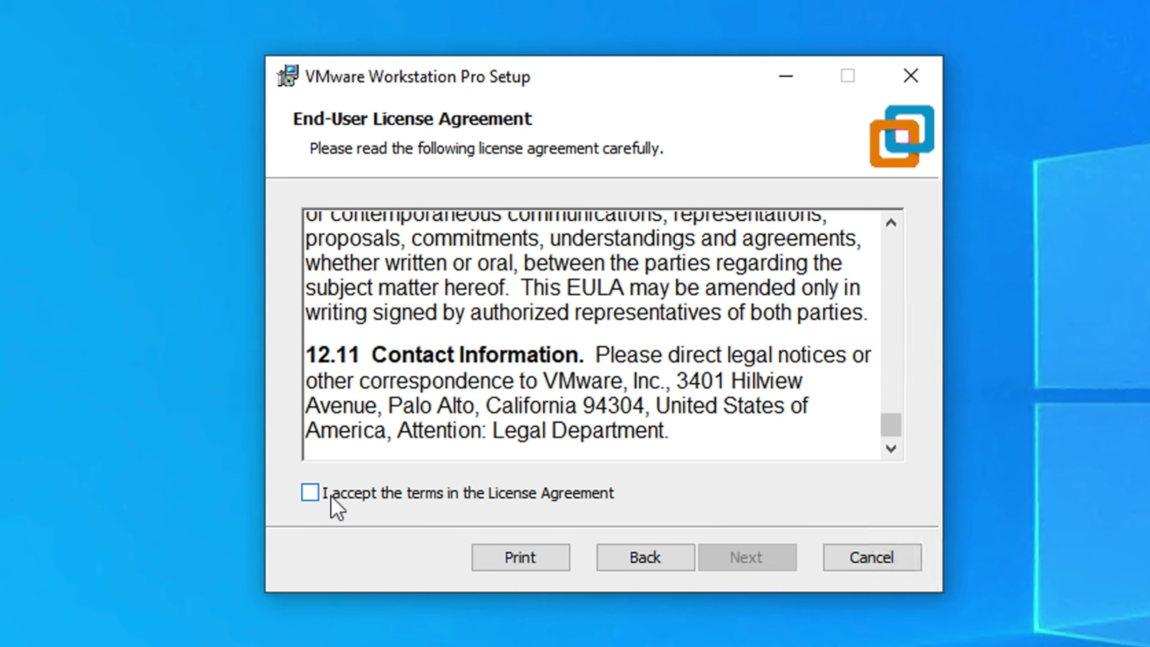
click(310, 496)
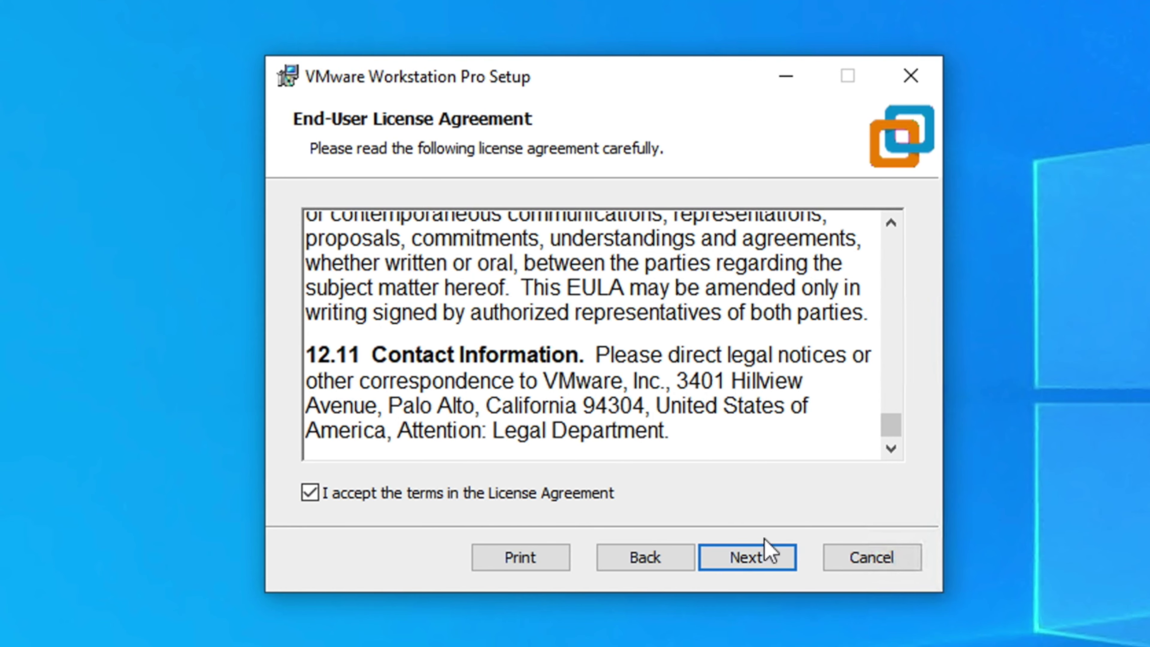
click(755, 562)
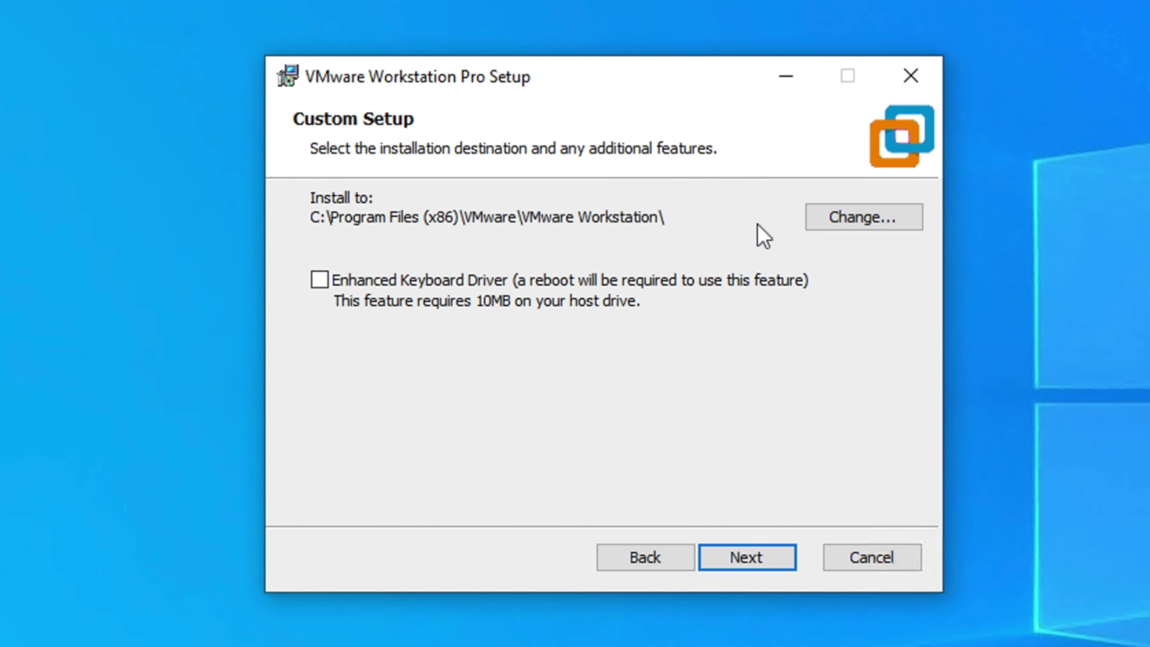
Keep the default installation folder, leave the Enhanced Keyboard Driver off, and accept the default user experience settings
click(863, 221)
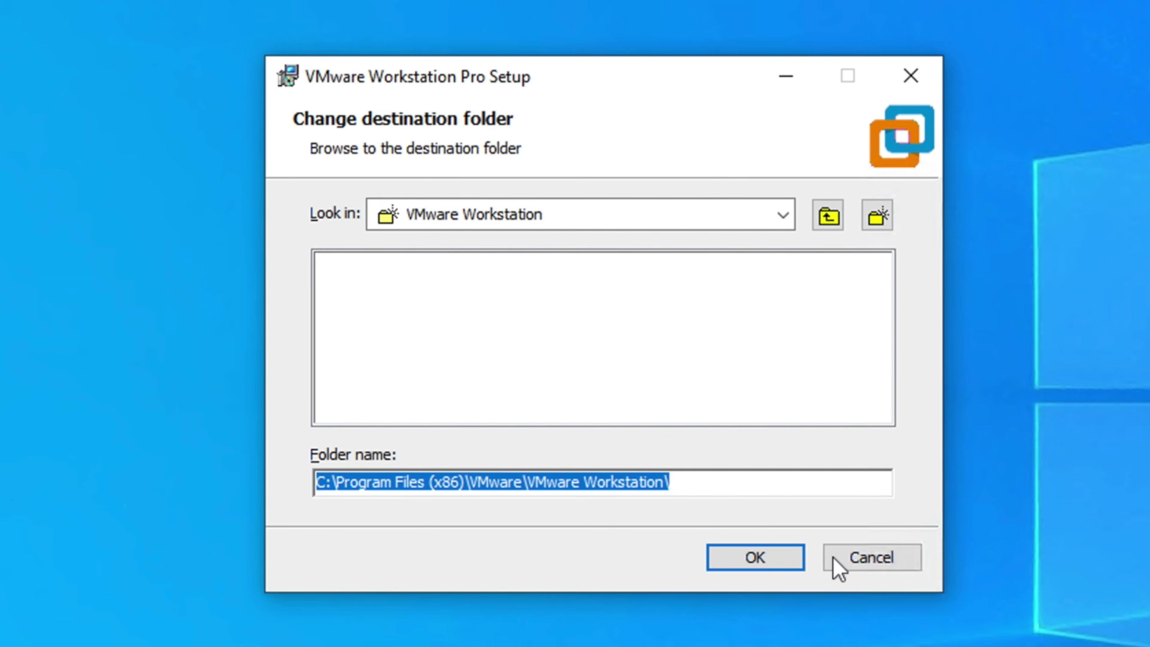
click(874, 569)
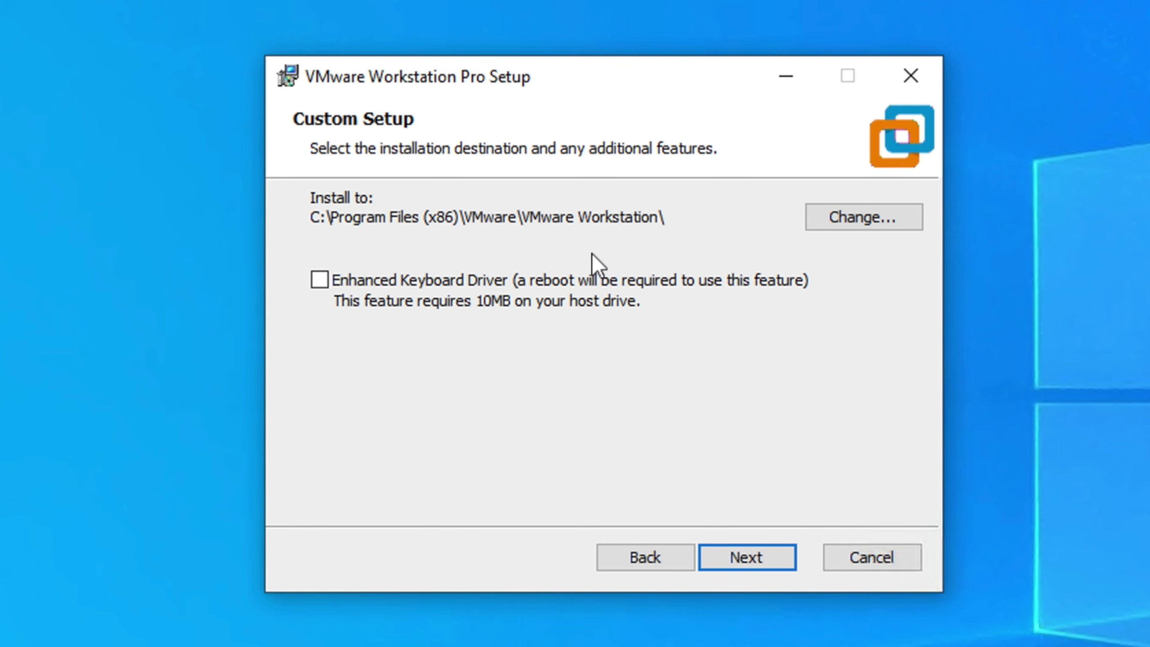
click(762, 558)
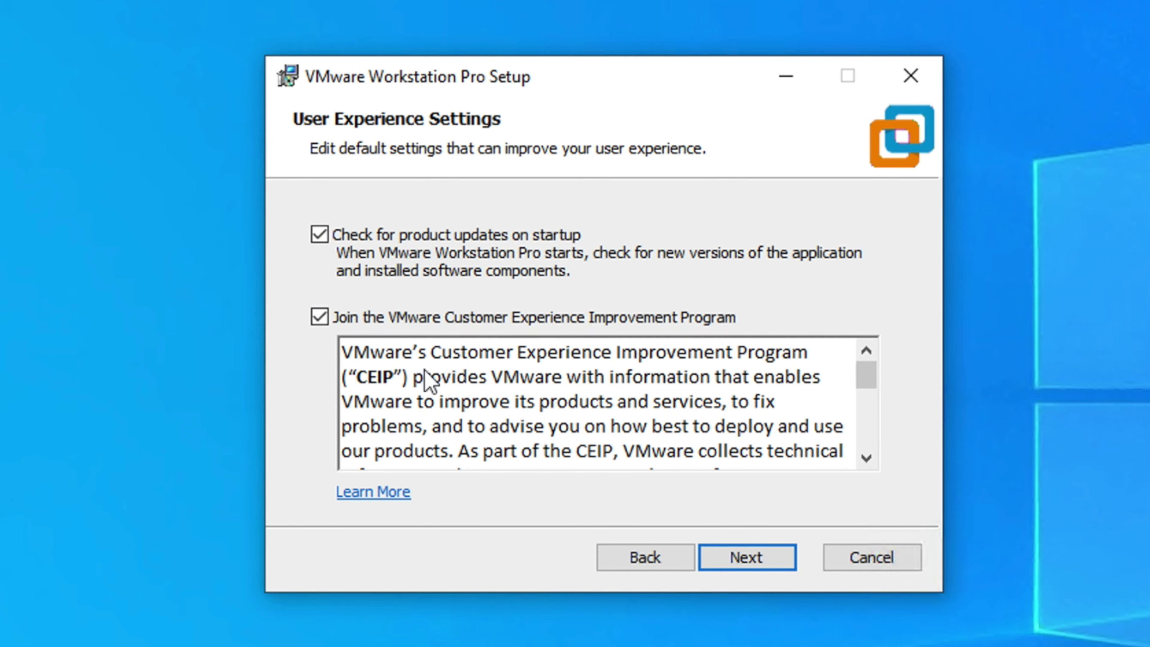
click(759, 566)
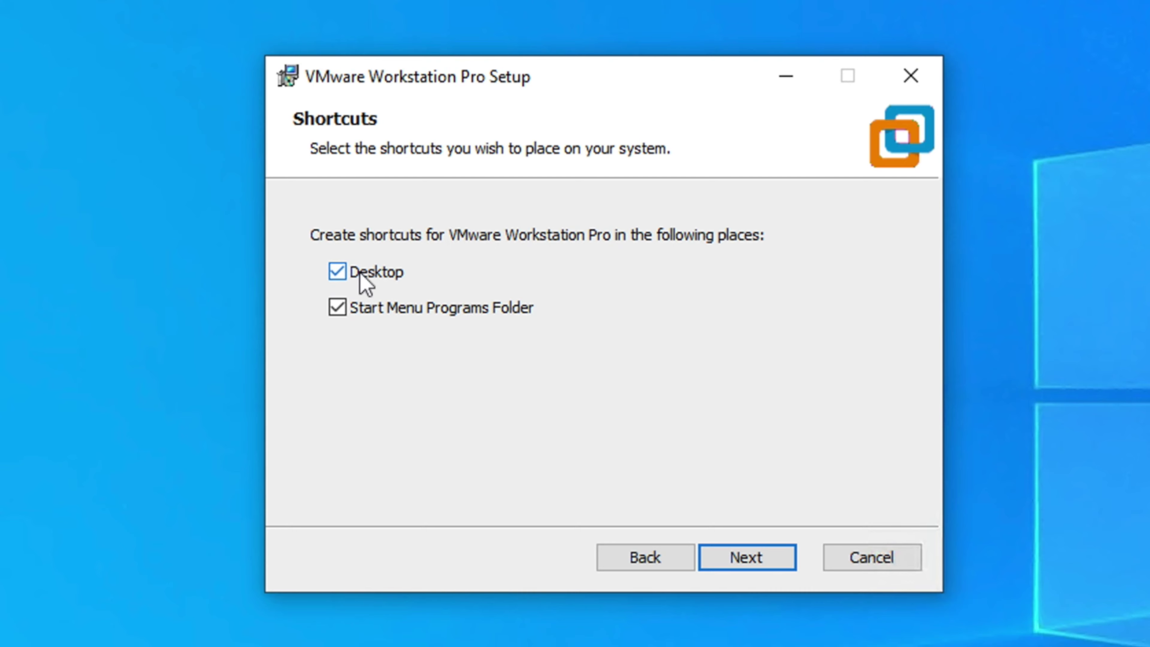
Install VMware Workstation Pro with only the Start Menu Programs Folder shortcut and finish the setup wizard
click(337, 280)
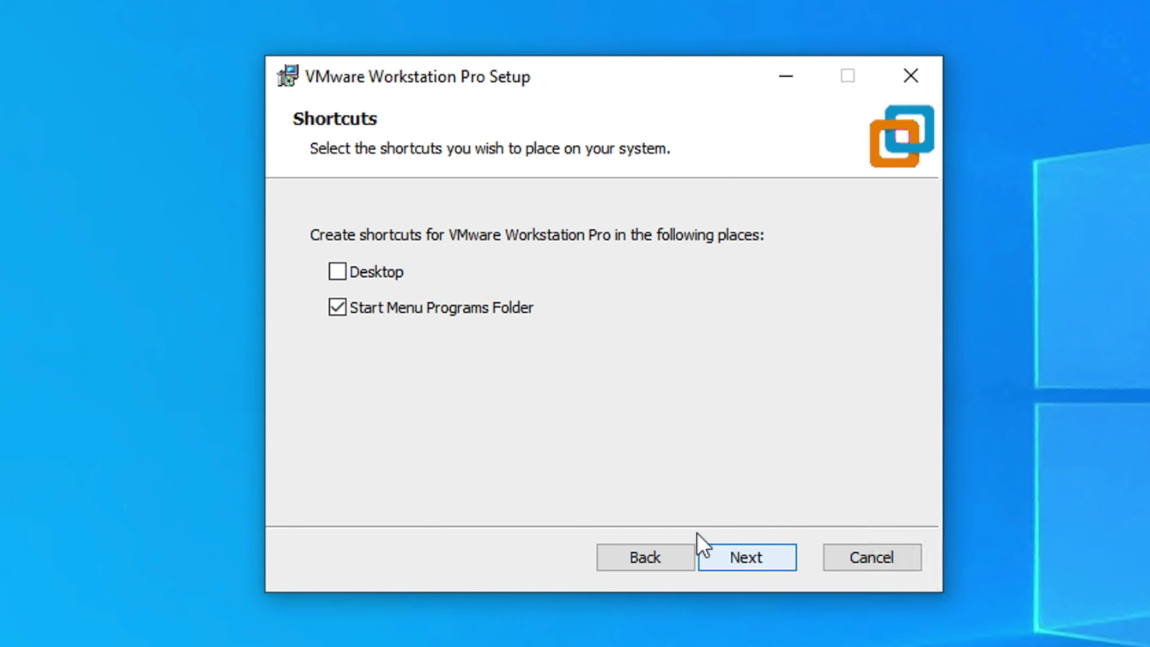
click(756, 561)
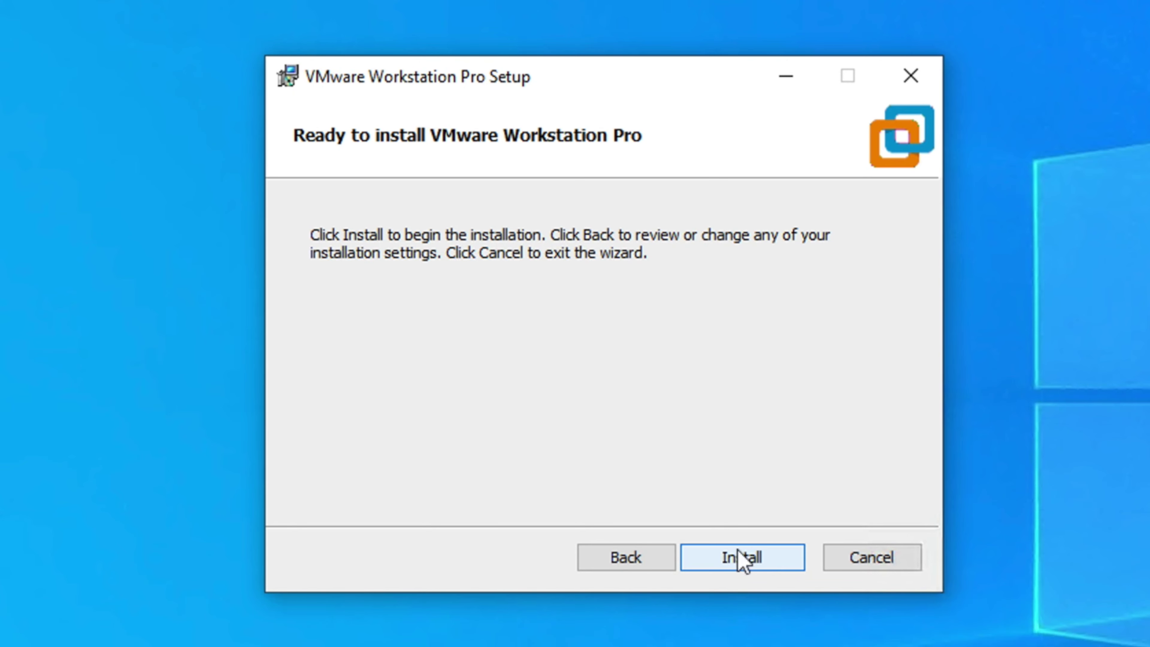
click(756, 565)
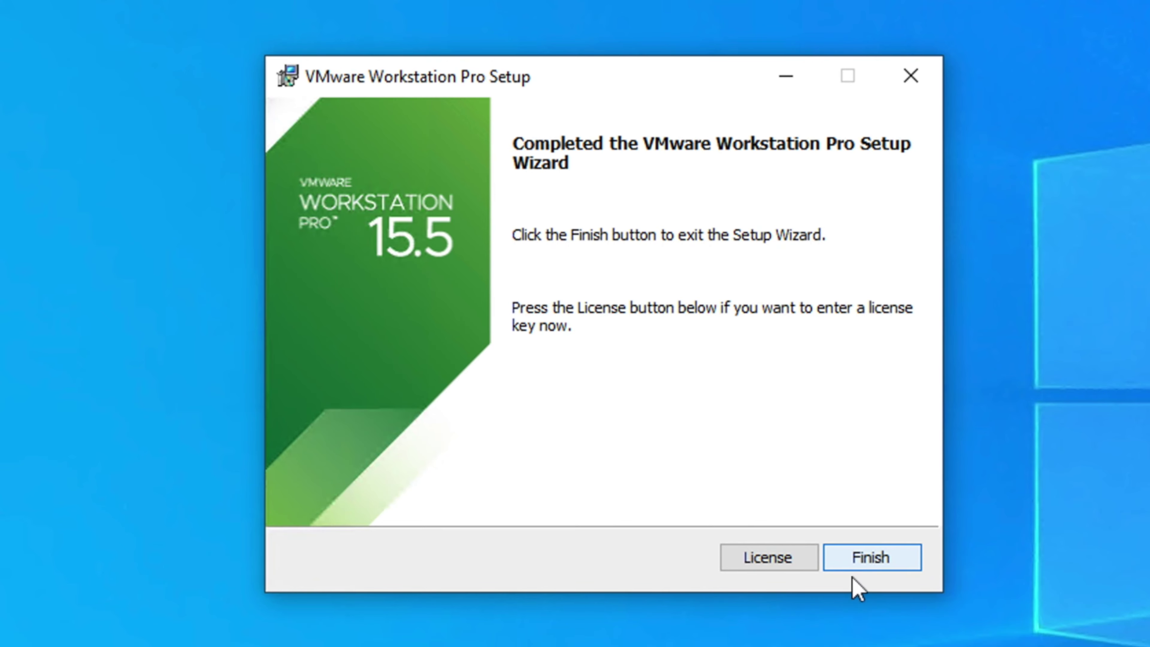
click(871, 557)
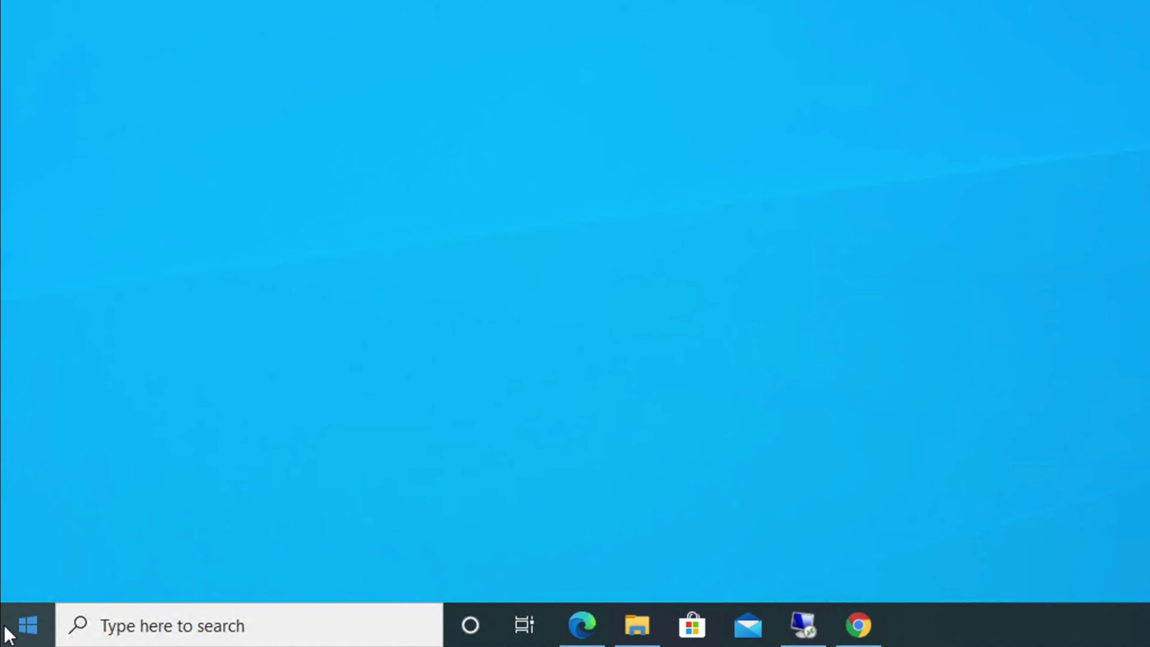
Search Windows for "vmware" and launch VMware Workstation Pro
click(20, 627)
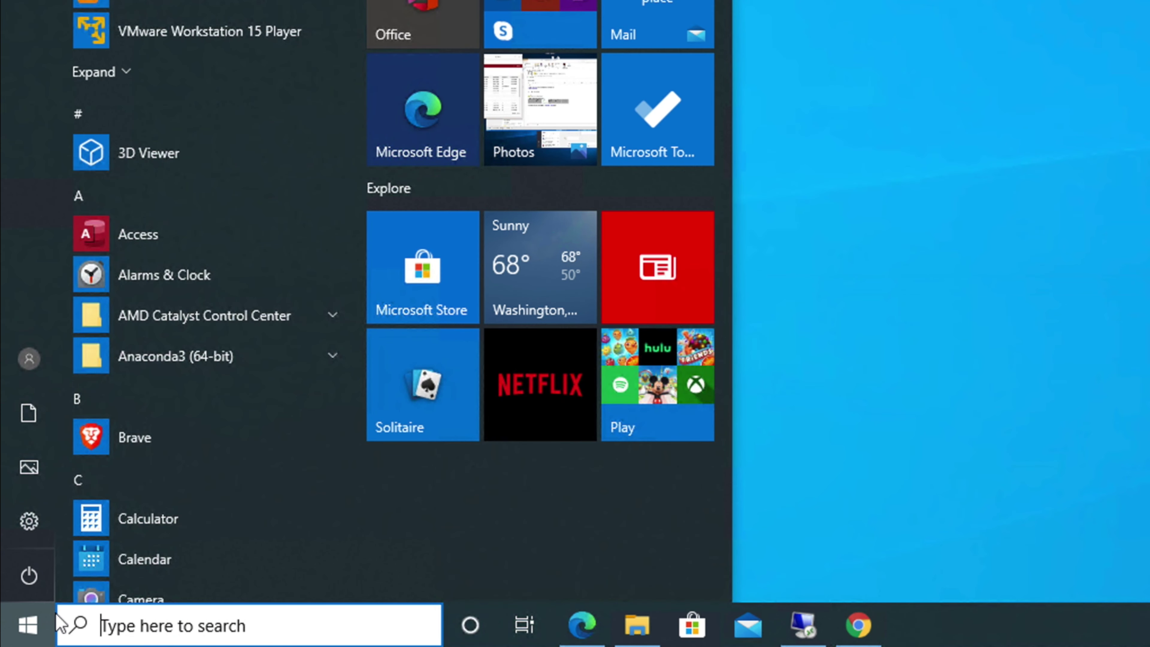
text(vmware)
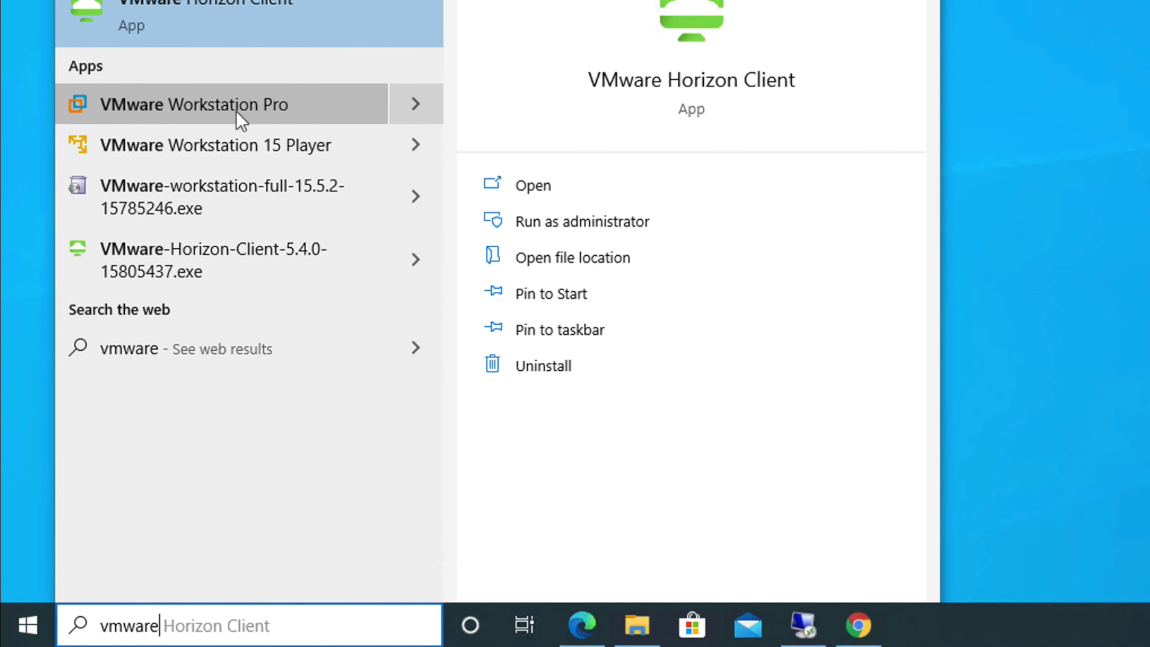
click(275, 108)
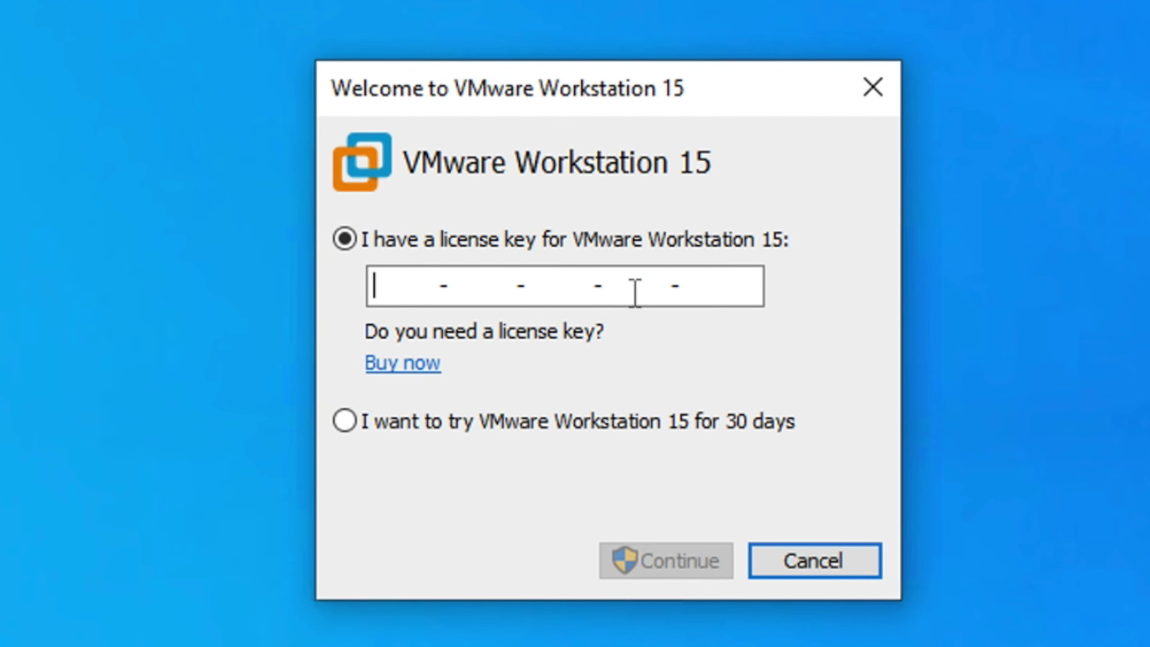
Enter the VMware Workstation 15 license key, grant administrator permission, and finish the welcome dialog
key(ctrl+v)
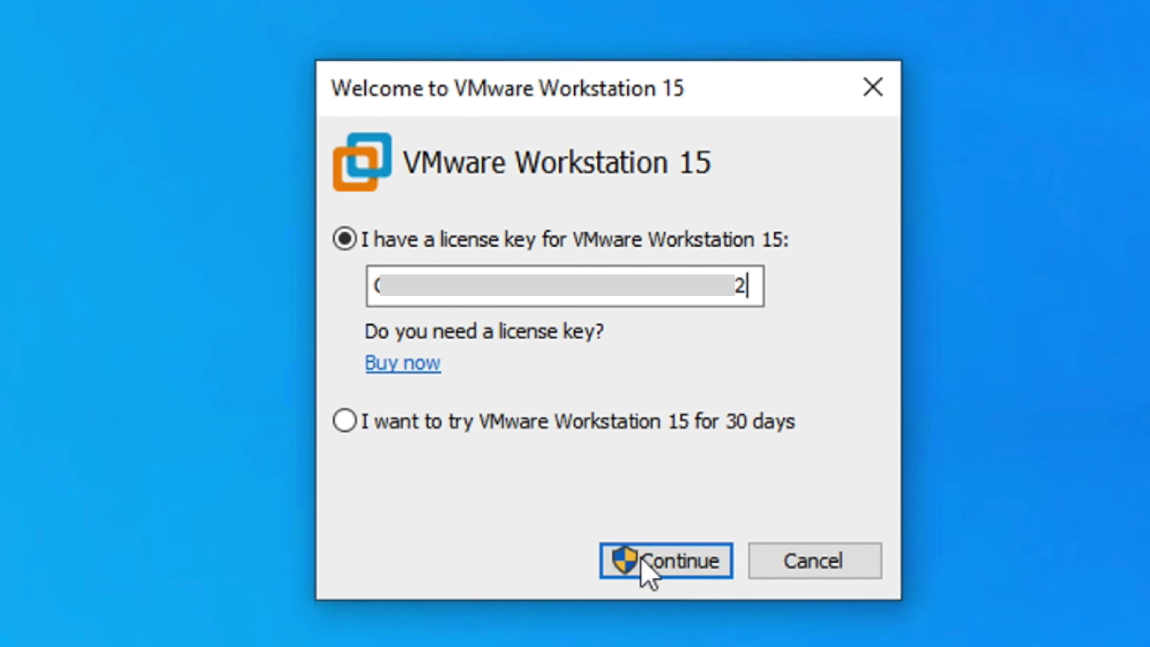
click(682, 562)
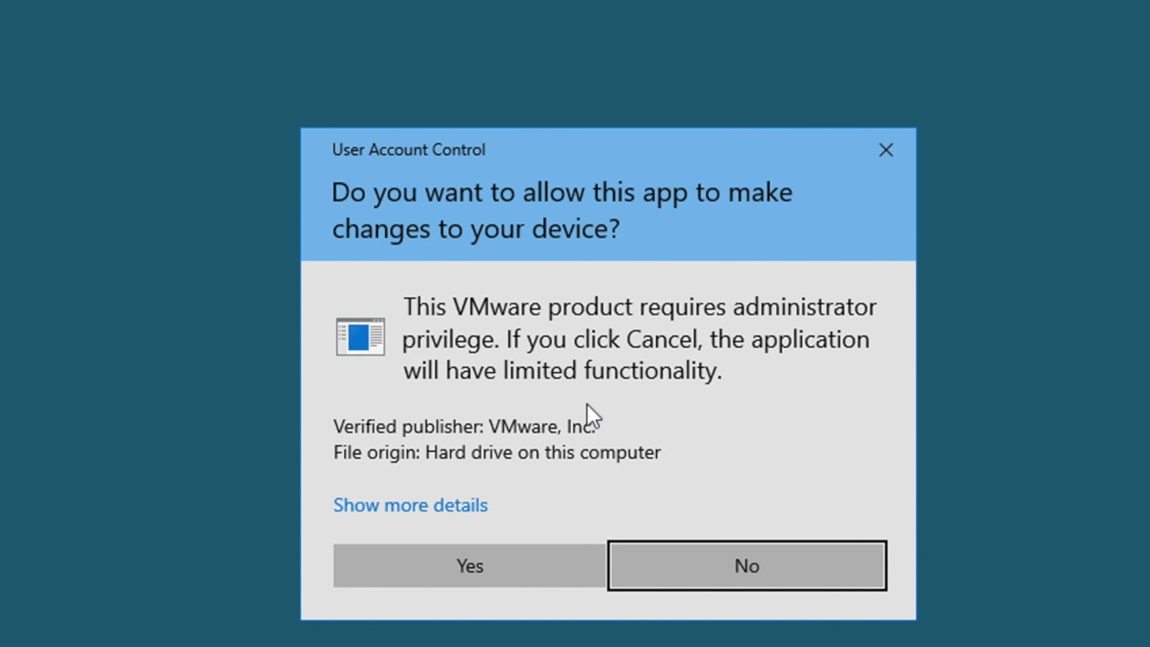
click(478, 575)
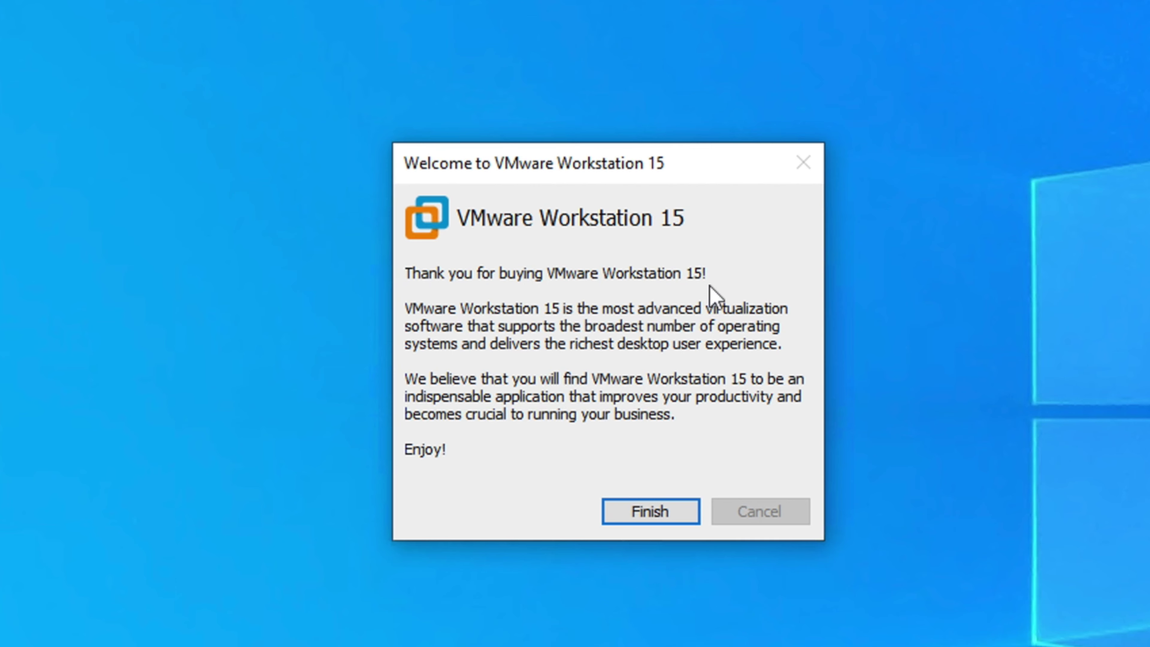
click(651, 511)
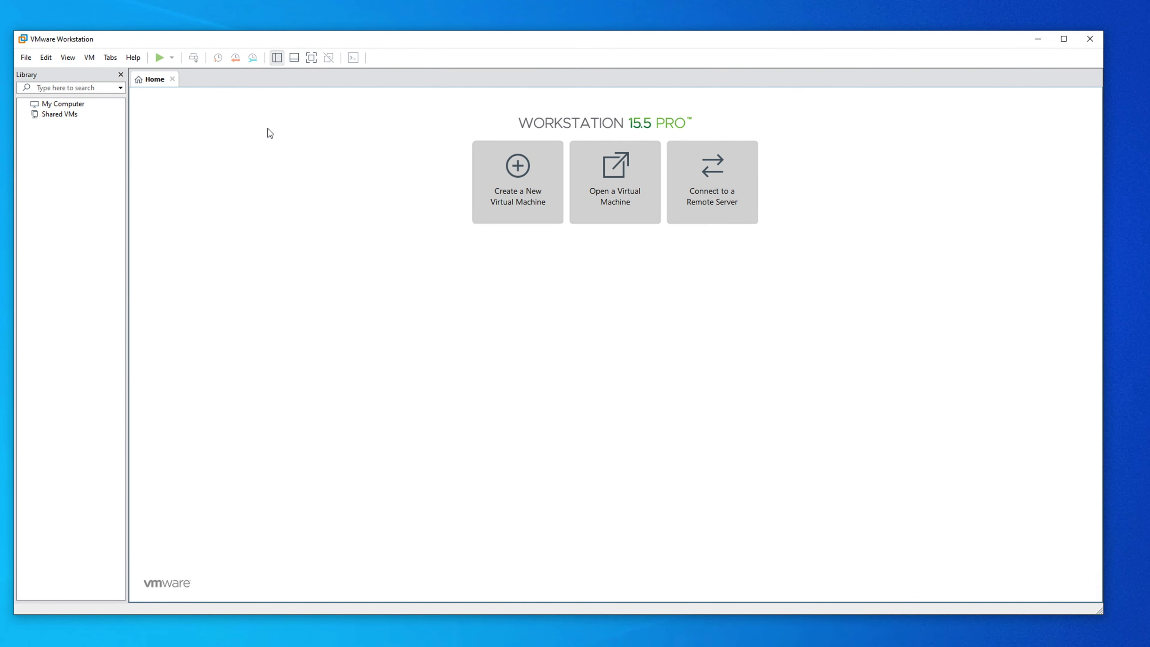
Shrink the VMware Workstation window and reposition it around the middle of the desktop
drag(98, 94, 295, 190)
drag(438, 200, 364, 167)
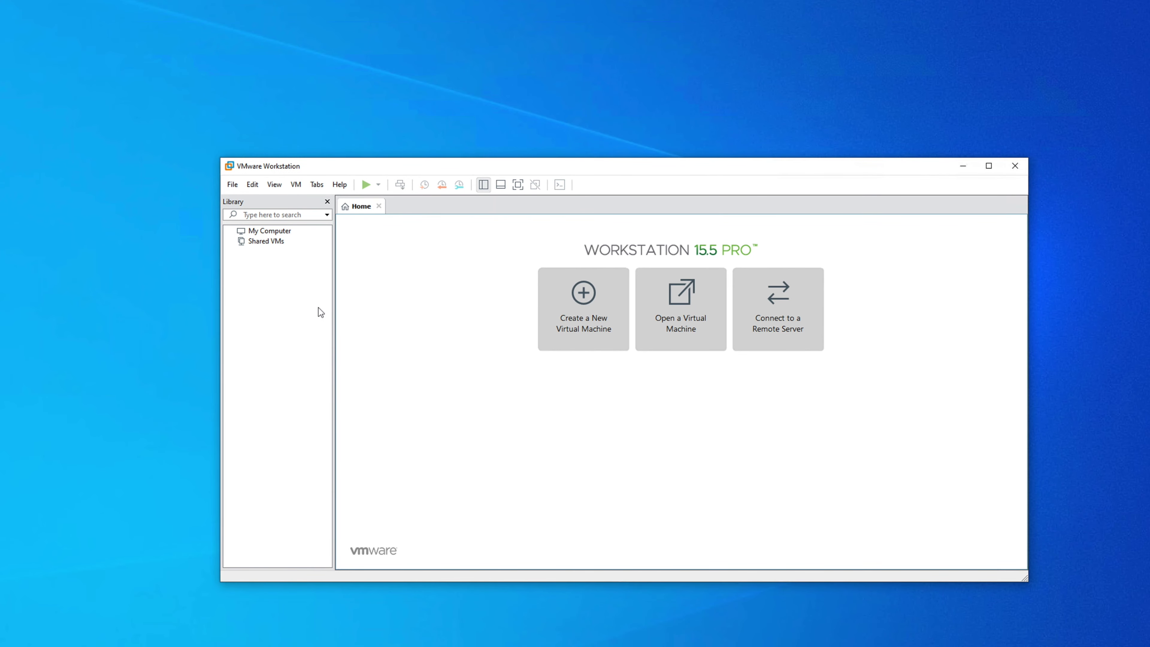